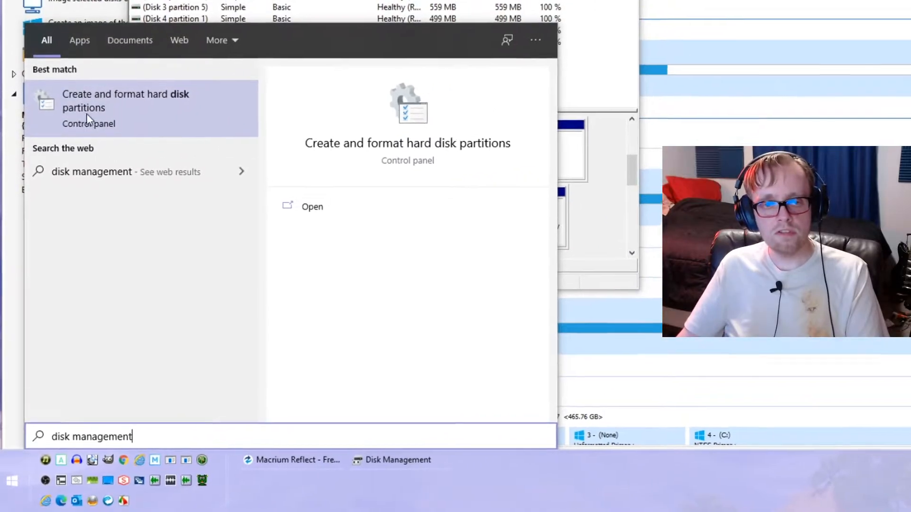
click(147, 71)
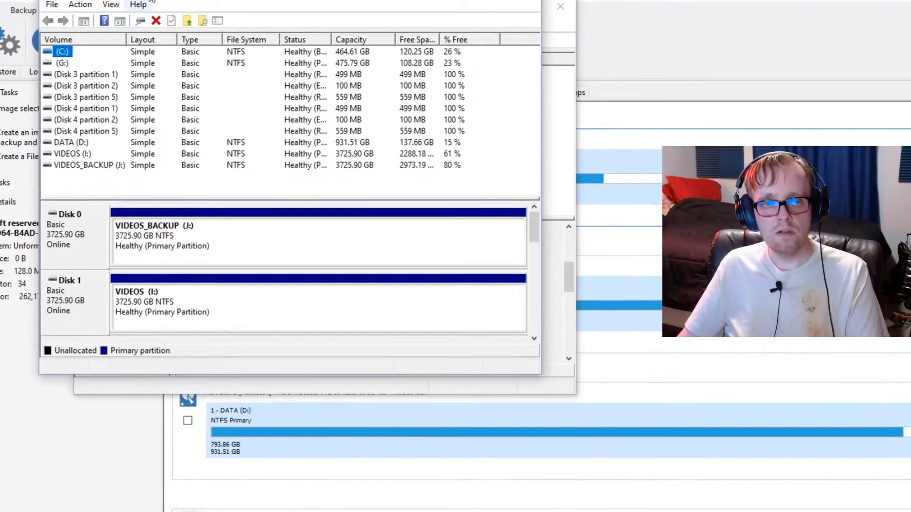
drag(142, 5, 405, 62)
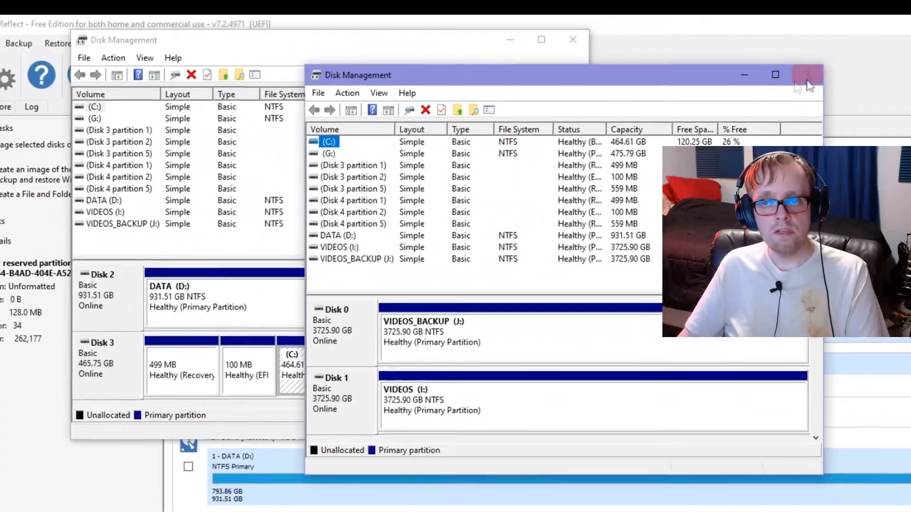
click(777, 76)
Reposition the Disk Management window and enlarge it until Disks 2 to 4 and the CD-ROM drives are listed together.
drag(408, 46, 342, 17)
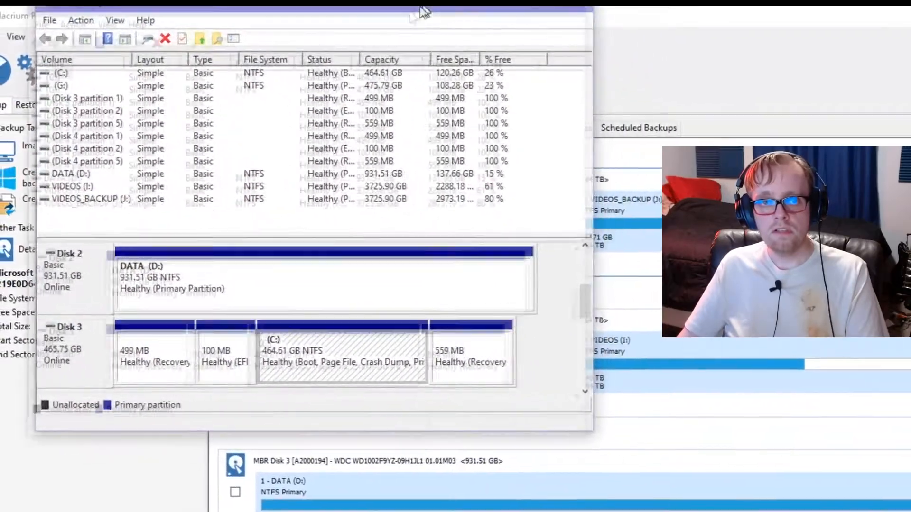
drag(421, 7, 450, 21)
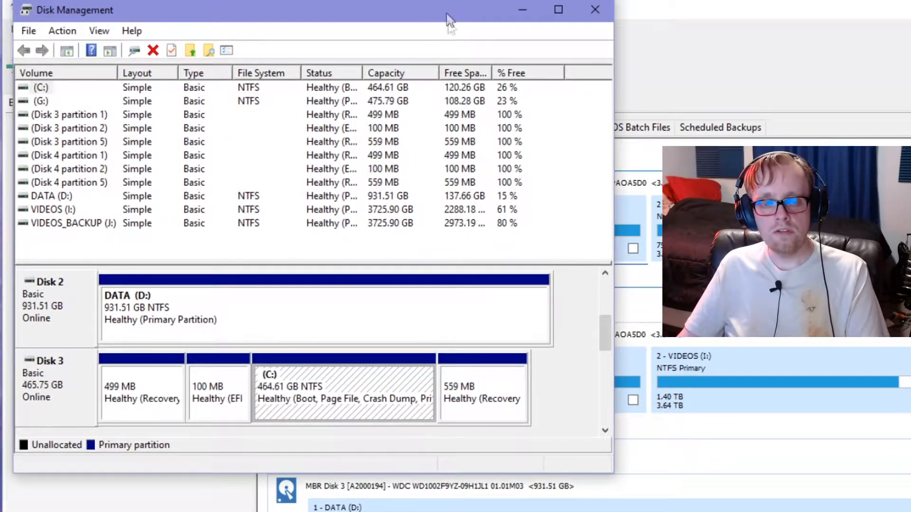
drag(615, 474, 634, 511)
mouse_move(624, 446)
mouse_down()
mouse_move(630, 419)
mouse_move(630, 446)
mouse_up()
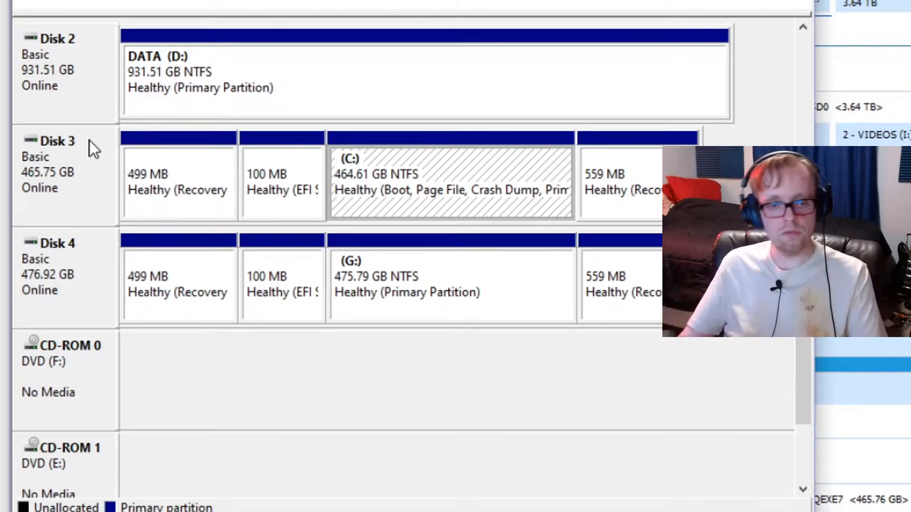
Open a Command Prompt window and close the extra second one.
key(super+r)
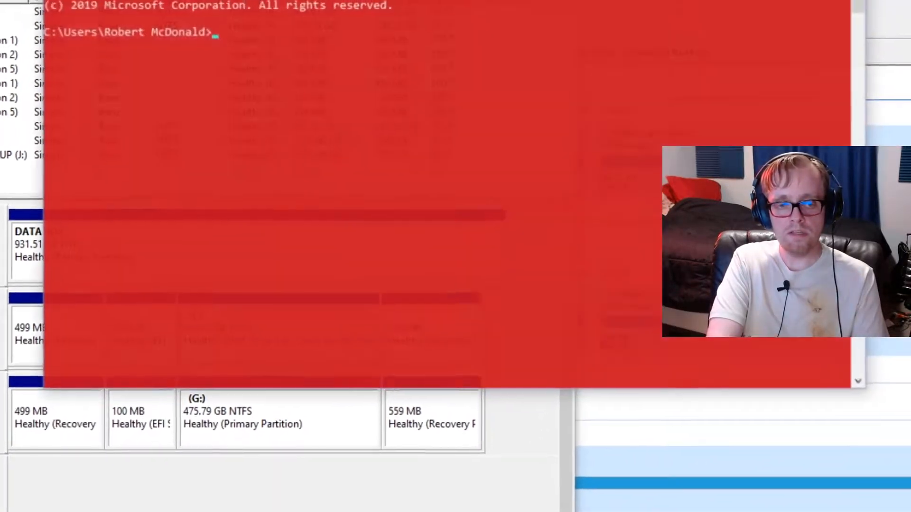
key(super)
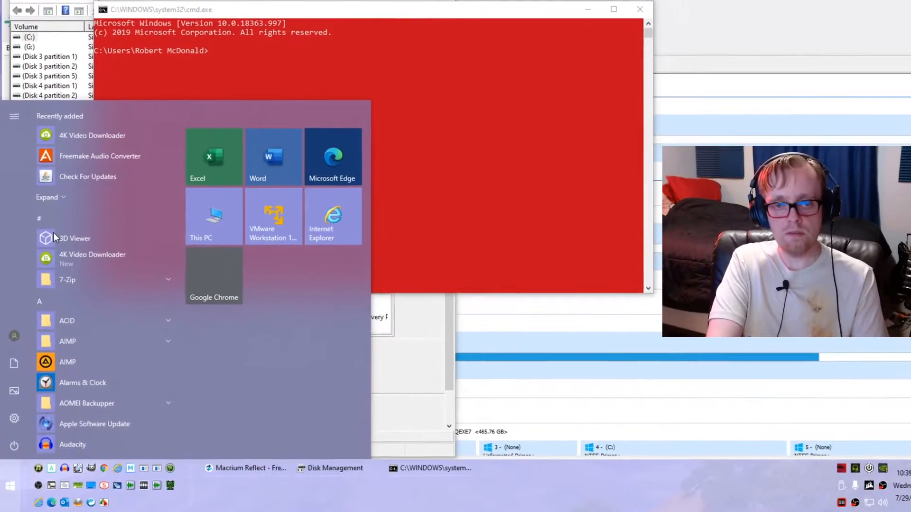
text(cmd)
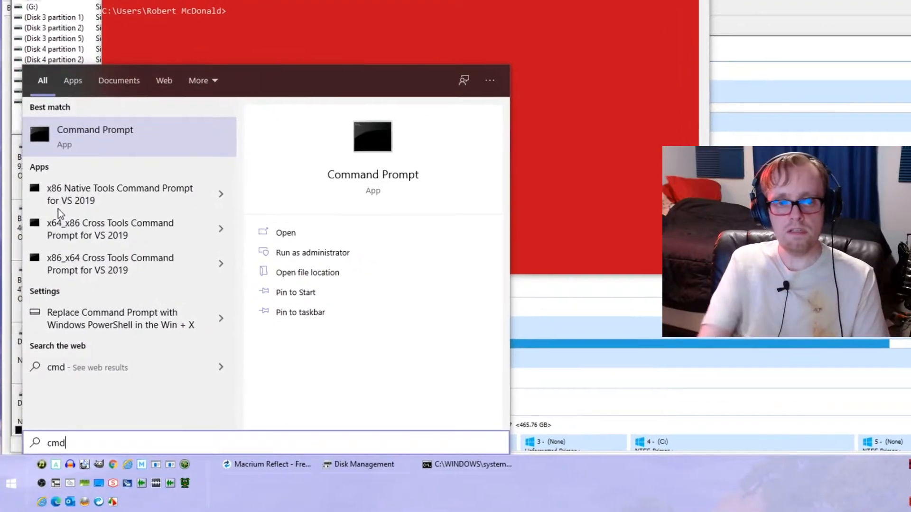
click(80, 142)
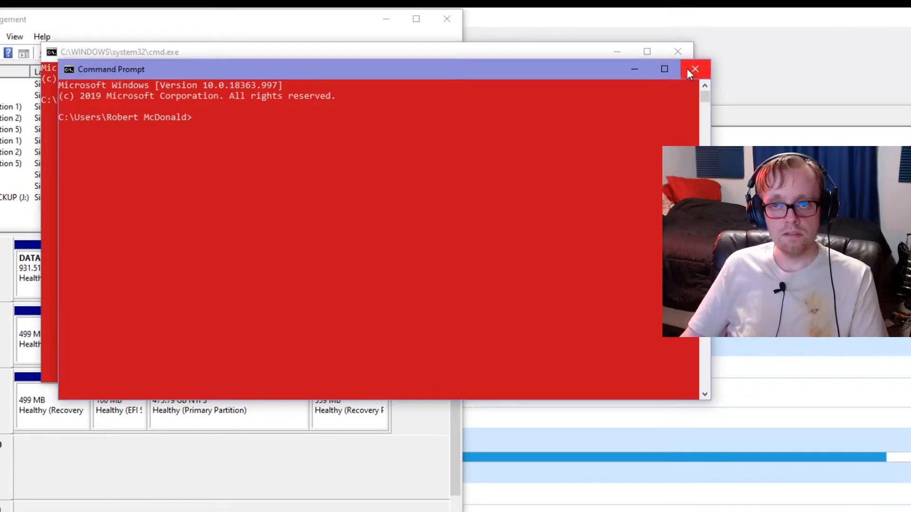
click(692, 70)
Start diskpart from the command prompt and close the original prompt window, keeping only the DiskPart one.
drag(225, 52, 203, 115)
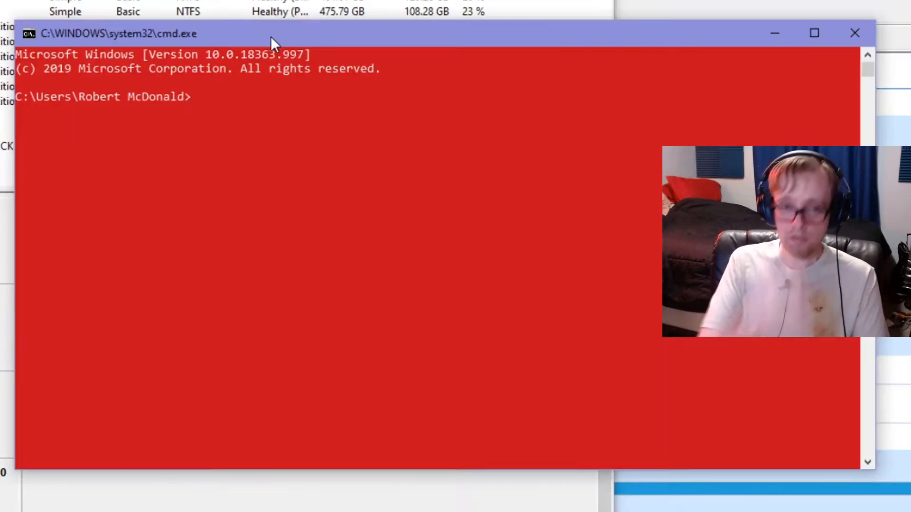
text(d)
text(iskpart)
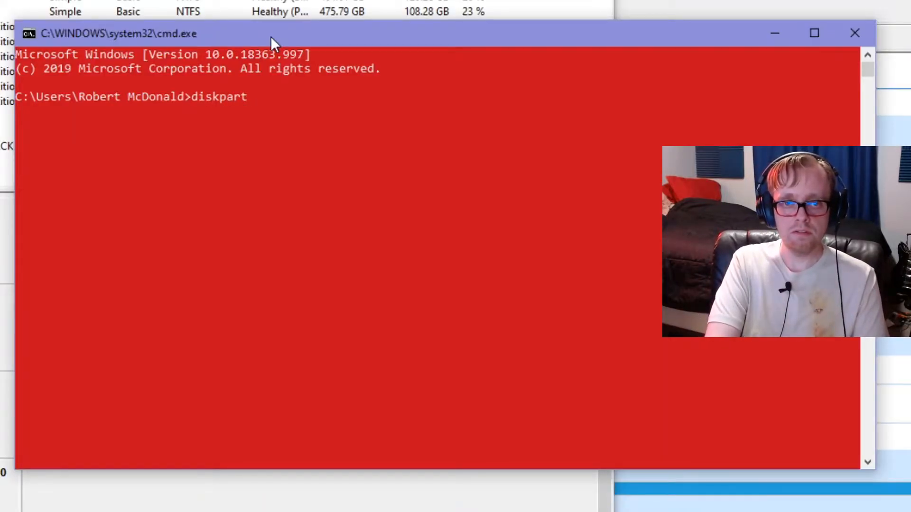
key(Return)
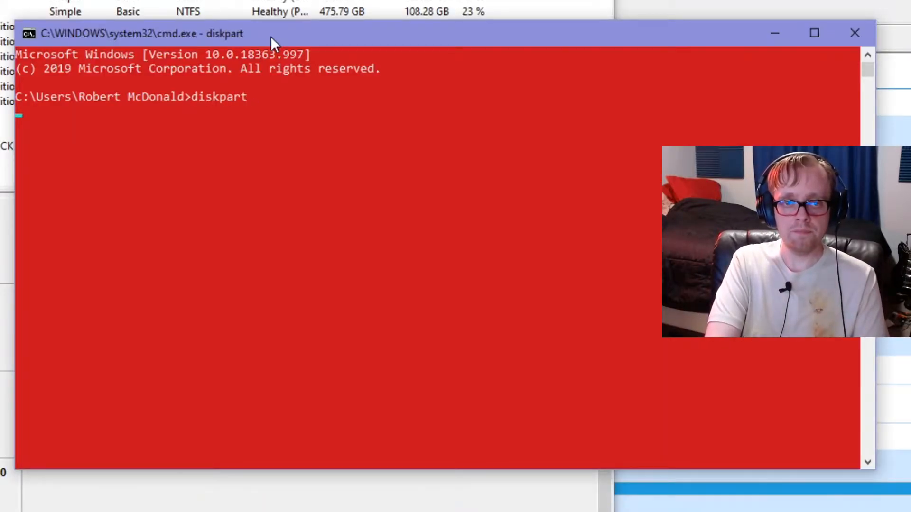
drag(319, 14, 303, 89)
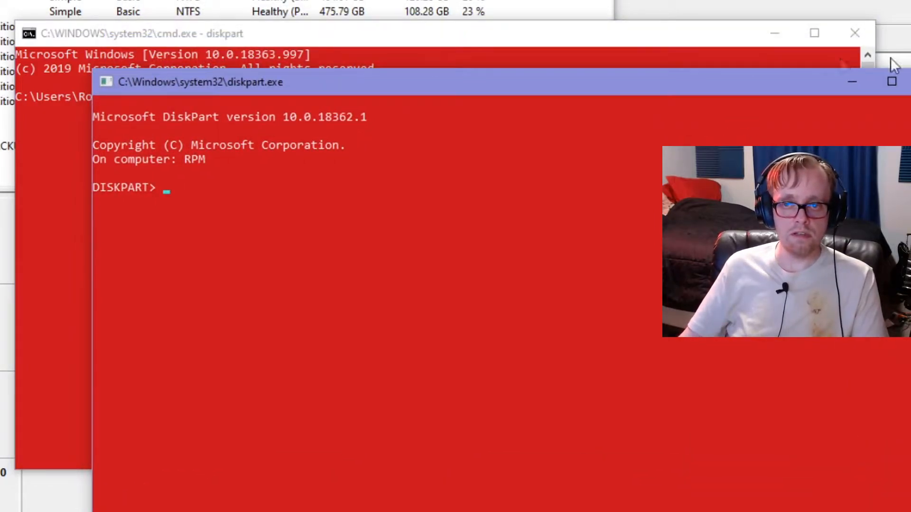
click(855, 33)
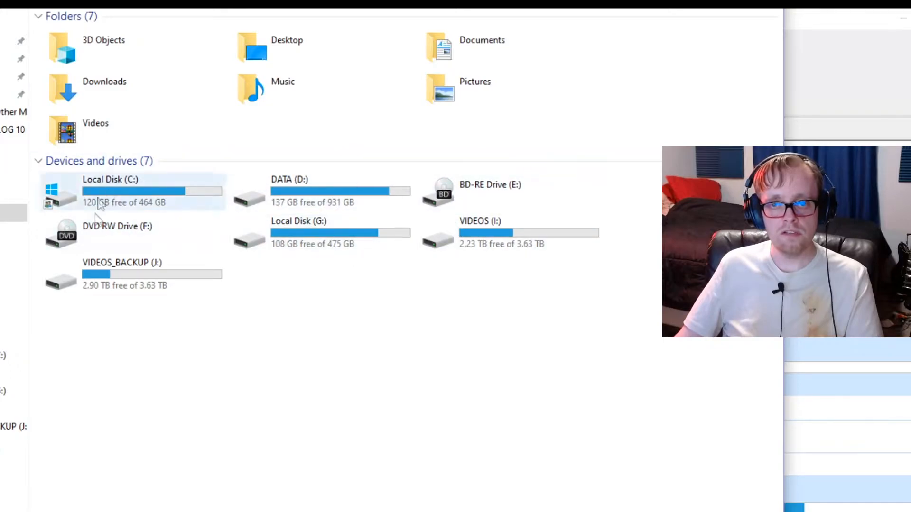
Check the C: drive in File Explorer and identify the target disk's number by running list disk in DiskPart.
click(184, 185)
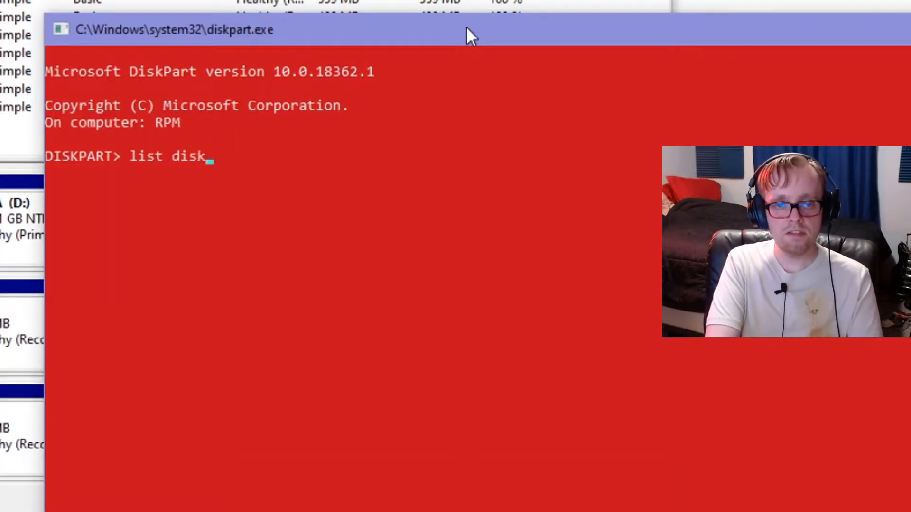
key(Return)
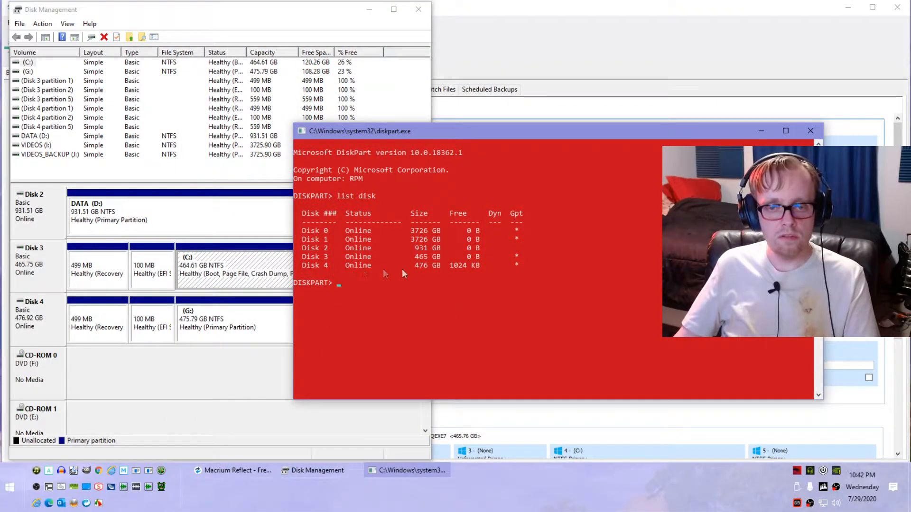
drag(411, 266, 444, 266)
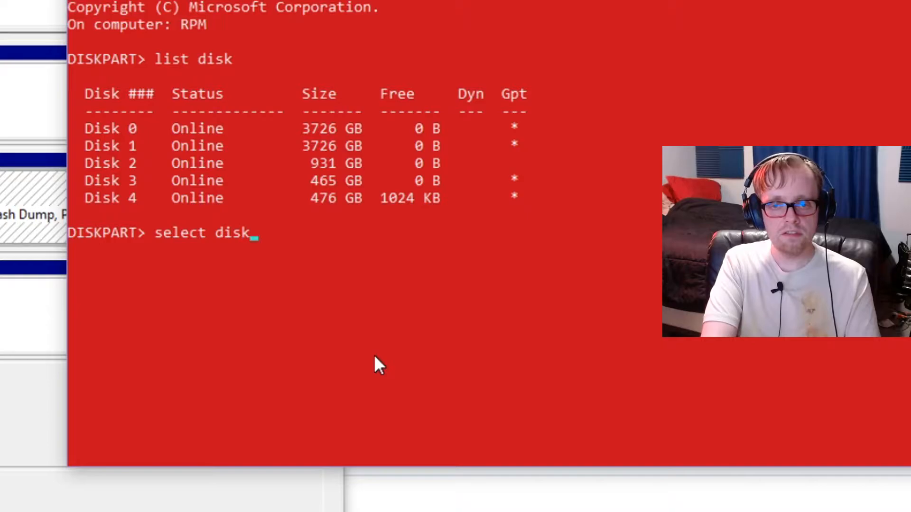
Make disk 4 the active disk with select disk 4 and show its partitions with list part.
key(Return)
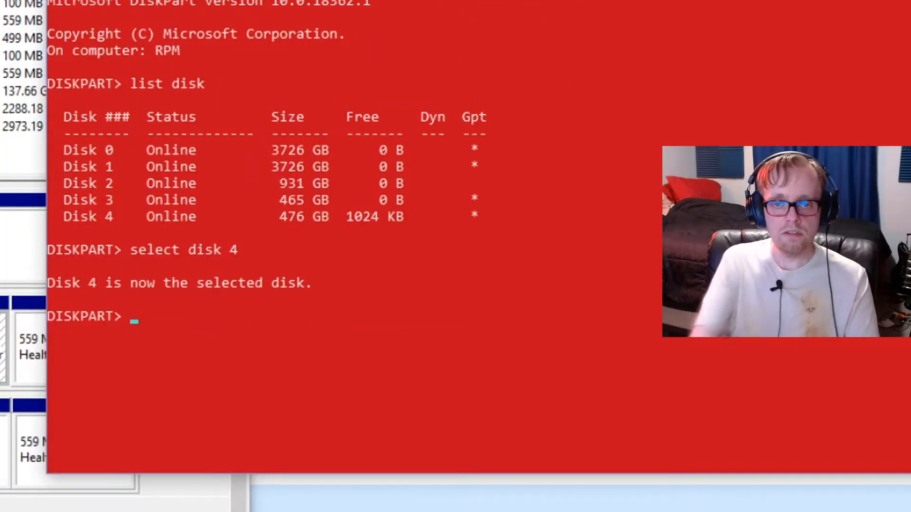
text(list )
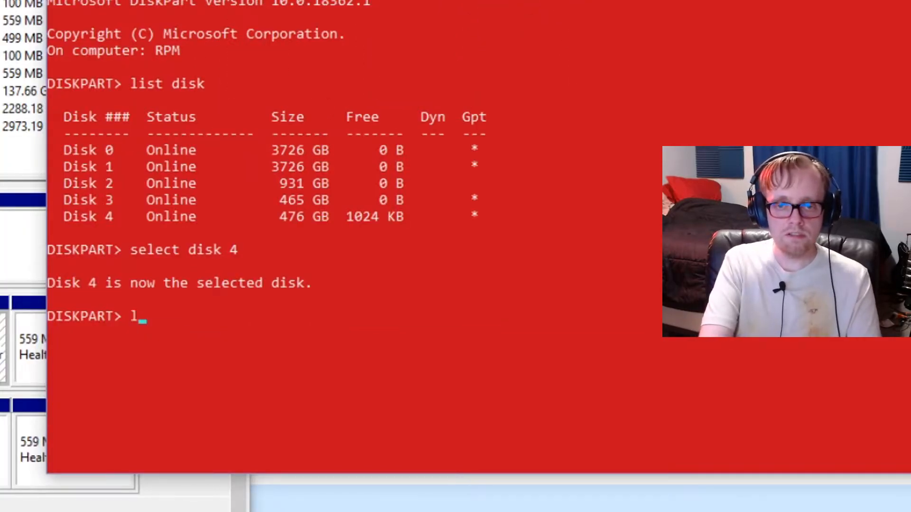
text(part)
key(Return)
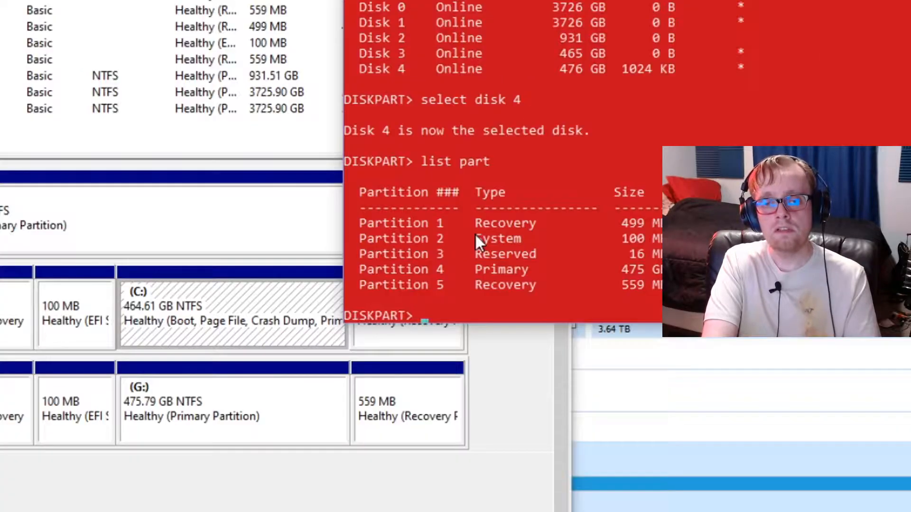
Wipe disk 4 with the clean command and try out create part primary on it.
text(clean)
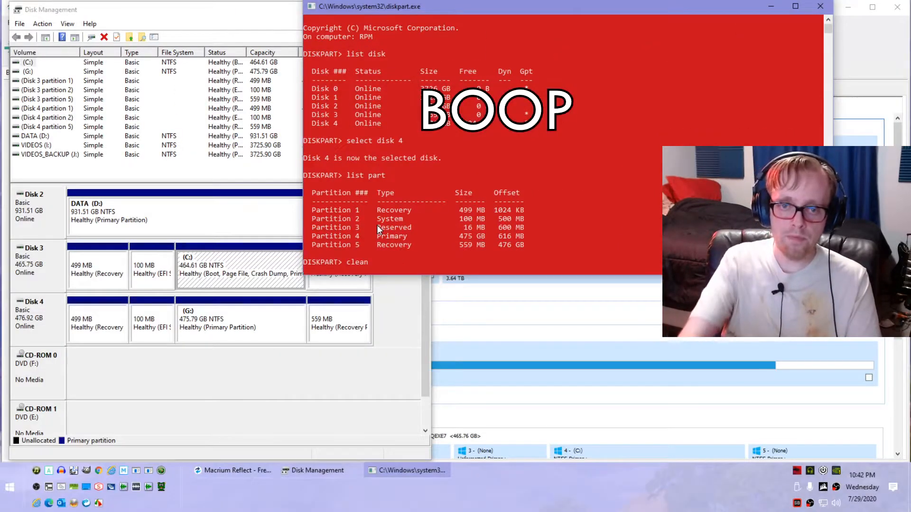
key(Return)
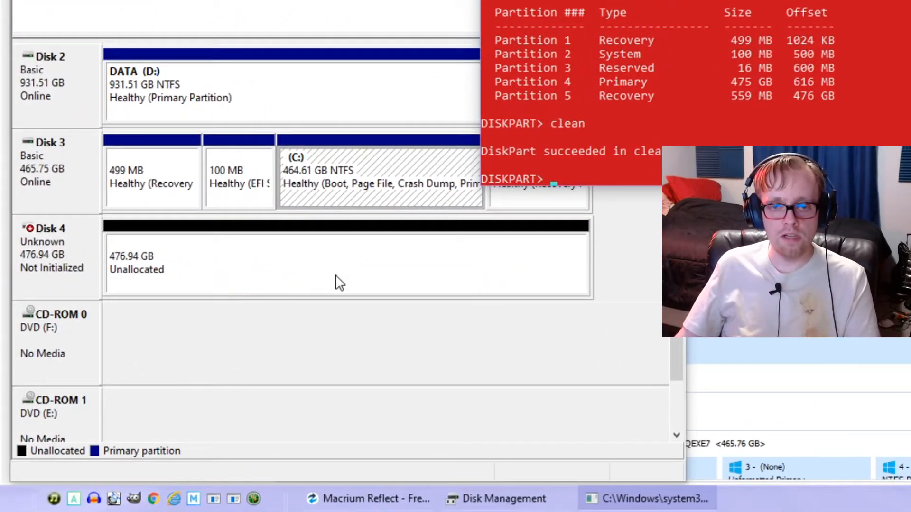
text(create part primary)
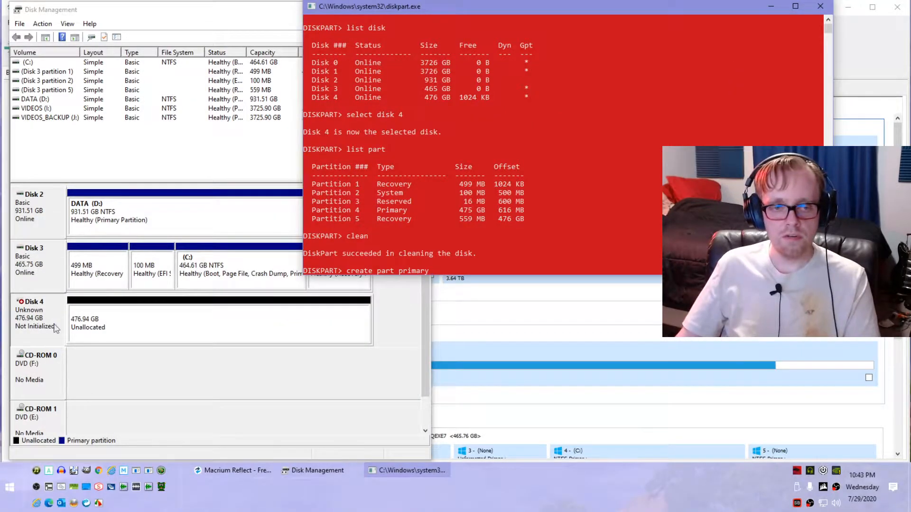
Initialize Disk 4 in Disk Management with the GPT (GUID Partition Table) style.
right_click(56, 328)
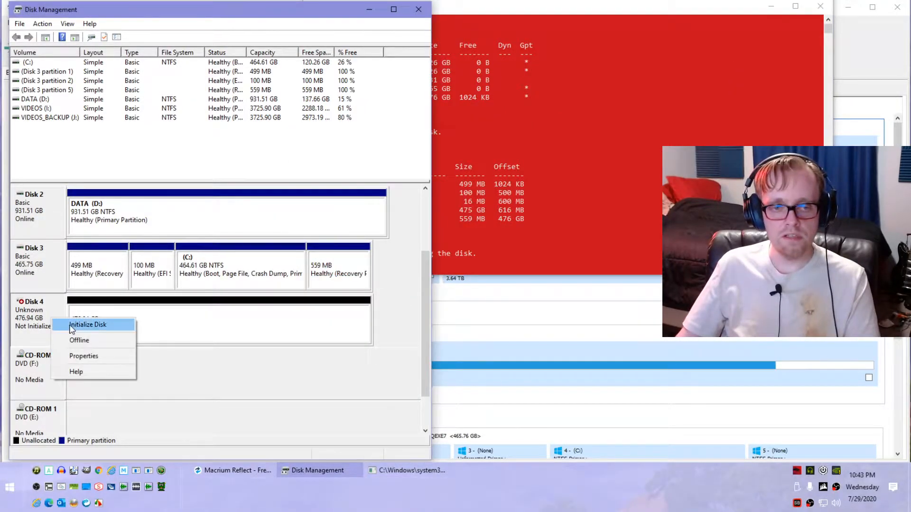
click(71, 326)
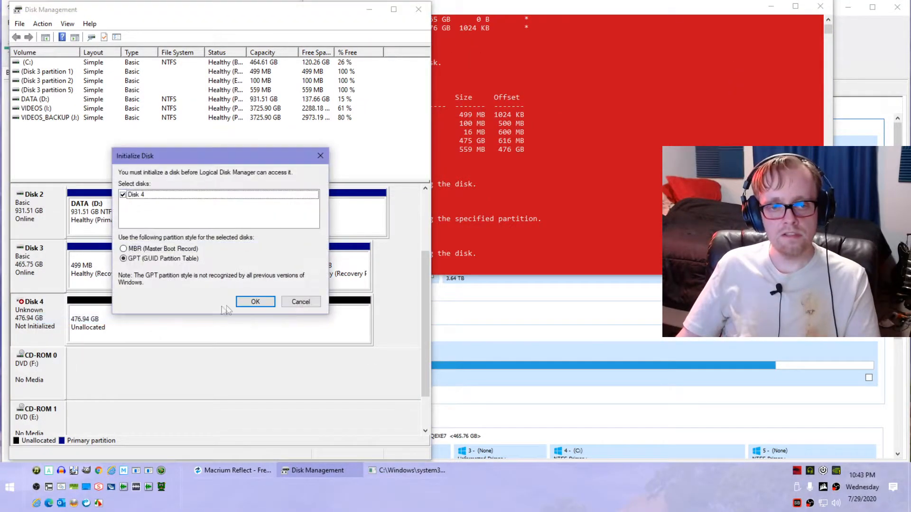
click(250, 303)
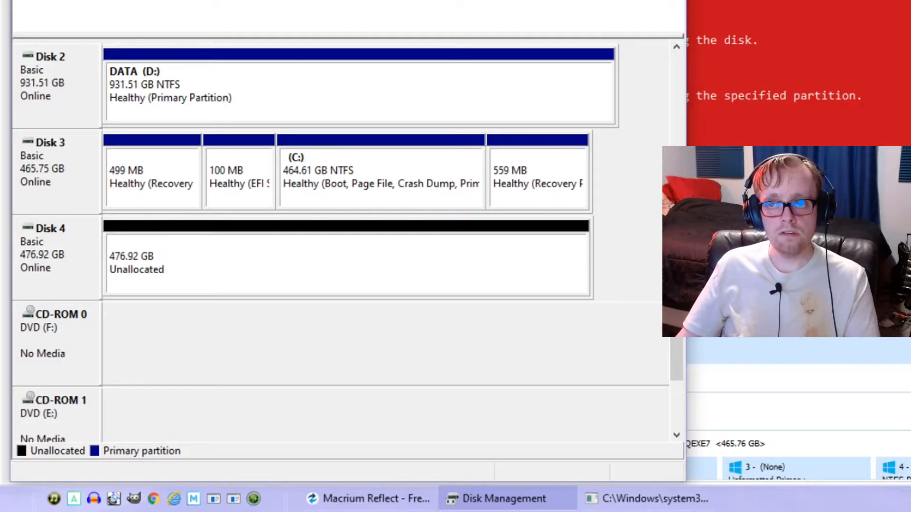
Switch to Macrium Reflect, close it and launch it again to reload its disk list.
click(370, 498)
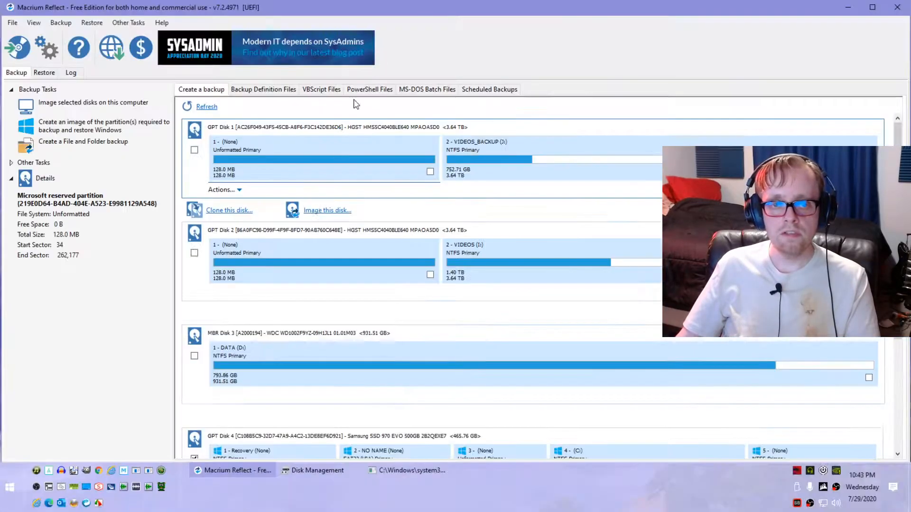
scroll(531, 285, down, 3)
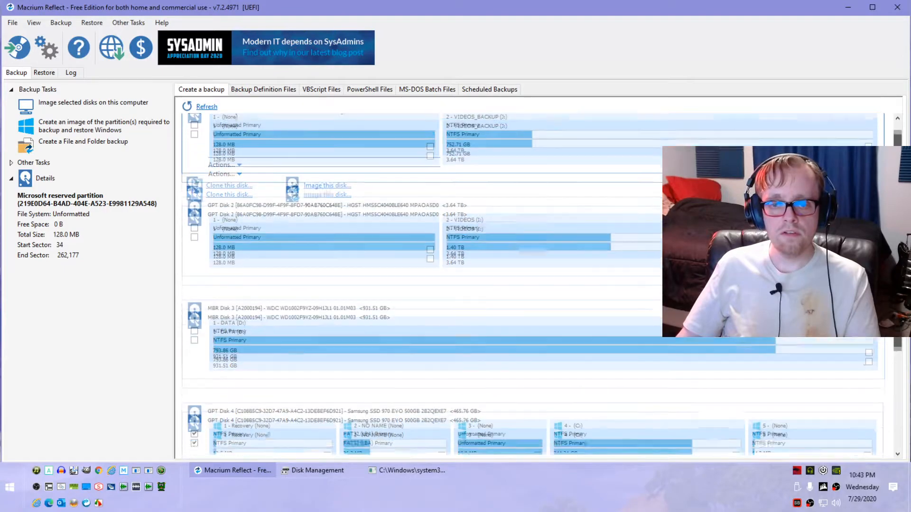
scroll(532, 285, up, 1)
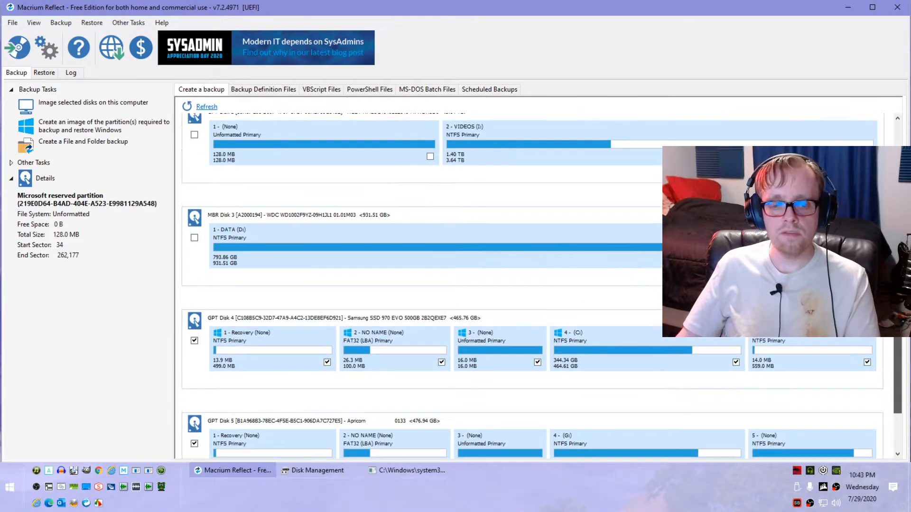
click(900, 13)
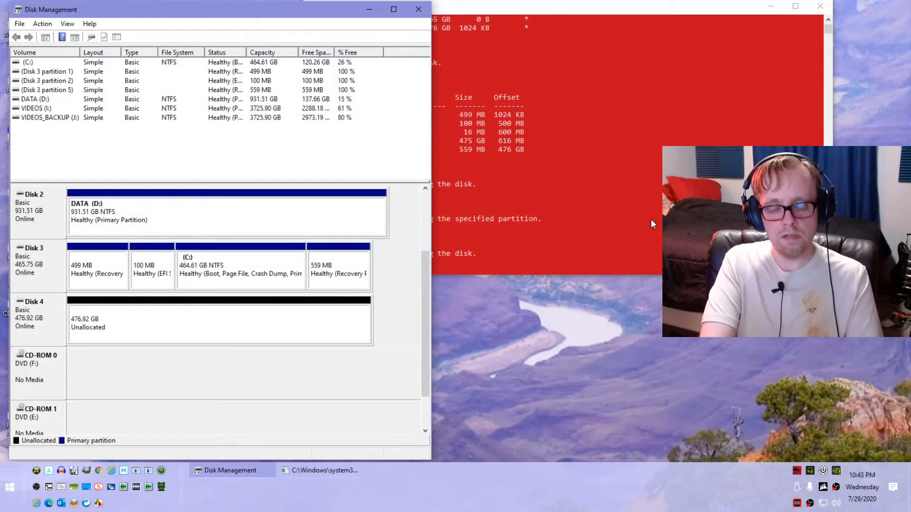
key(super)
text(macr)
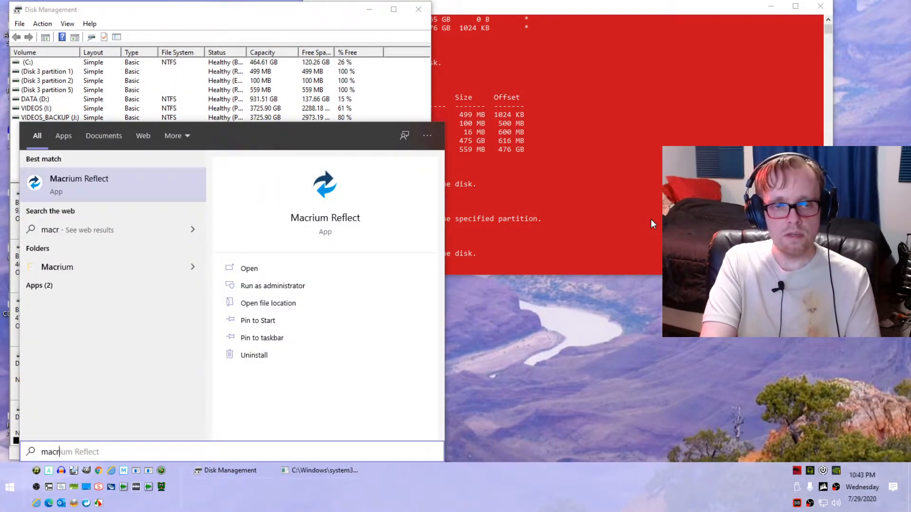
click(256, 220)
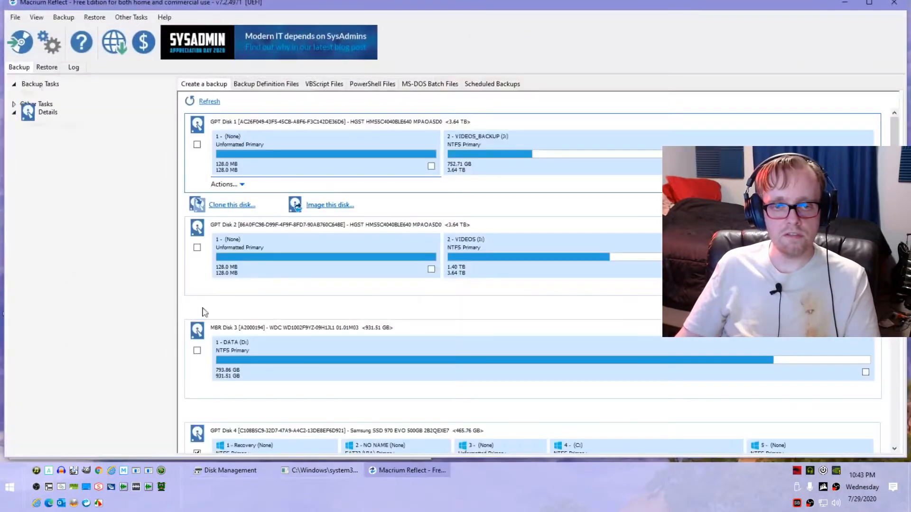
Locate the Samsung SSD 970 EVO source disk and the cleaned Apricorn disk in the backup list, and select the Samsung disk.
scroll(541, 280, down, 3)
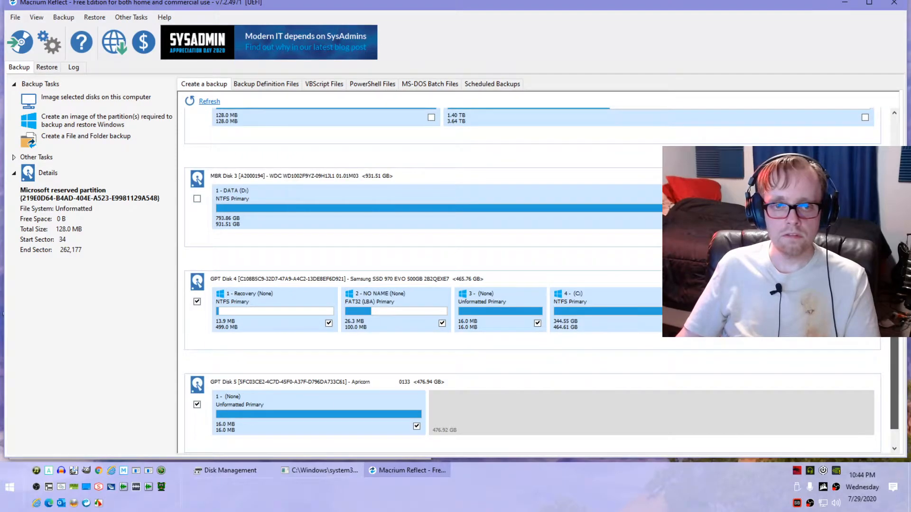
scroll(348, 328, down, 1)
key(super+Tab)
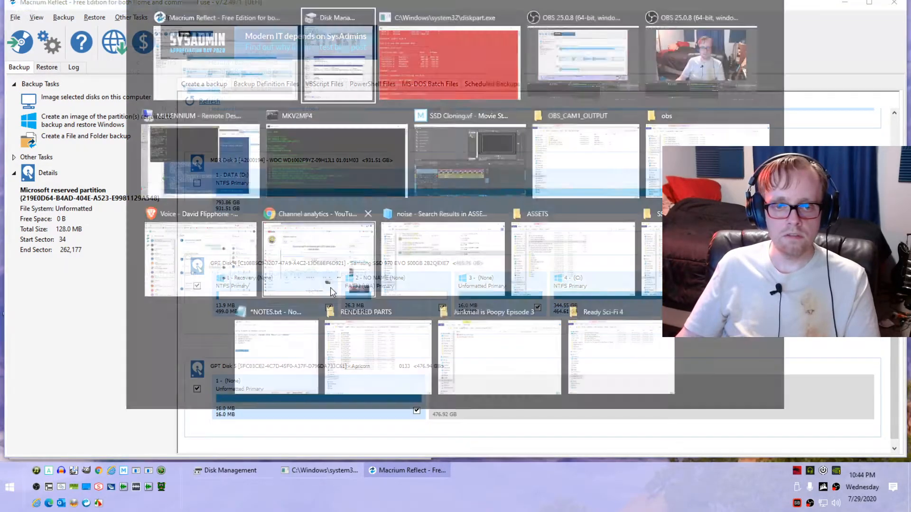
key(Return)
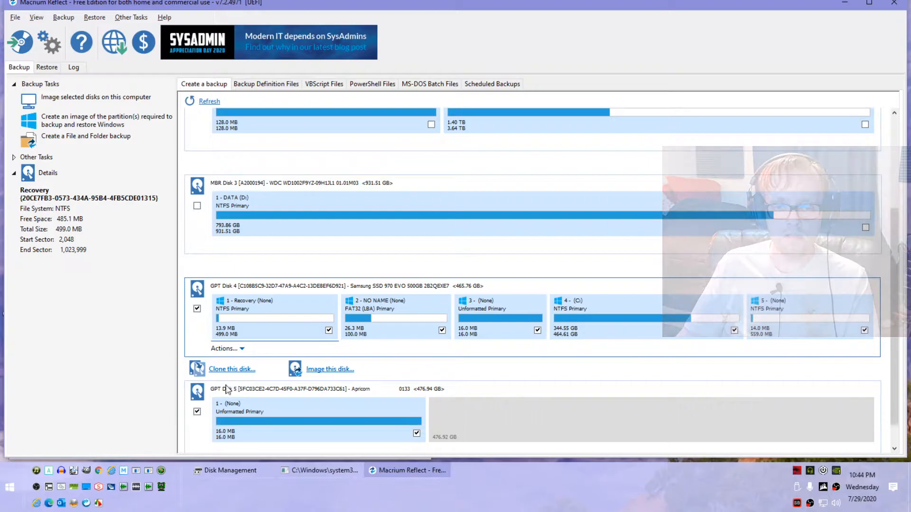
Start a clone of the Samsung SSD with the Apricorn disk as destination and delete the destination's existing partition.
click(232, 369)
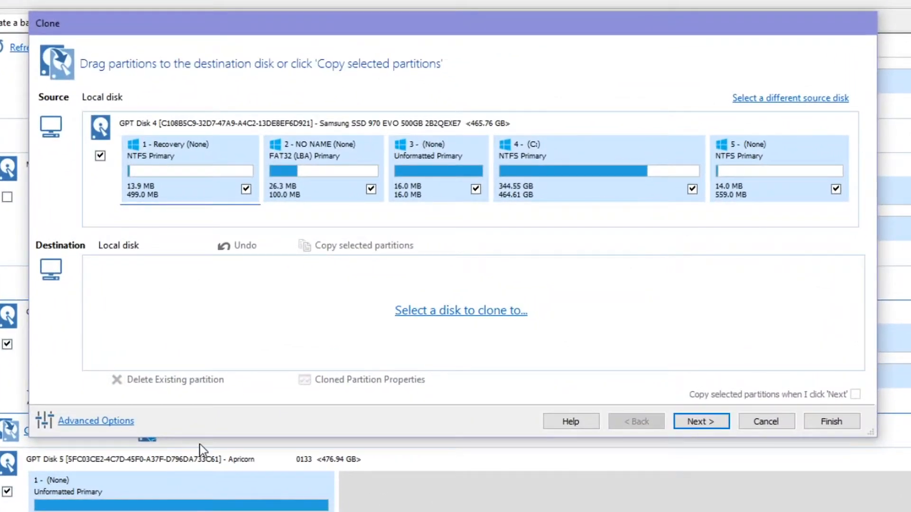
click(433, 313)
click(479, 323)
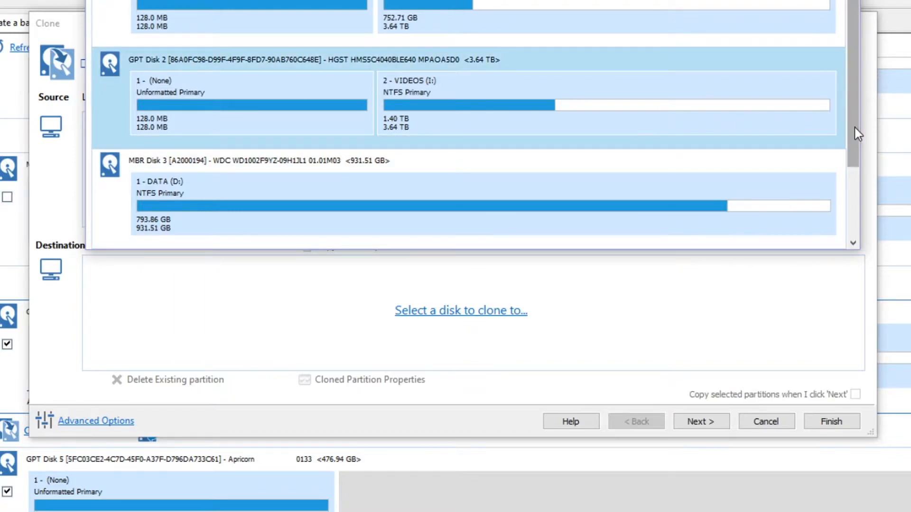
drag(849, 127, 839, 139)
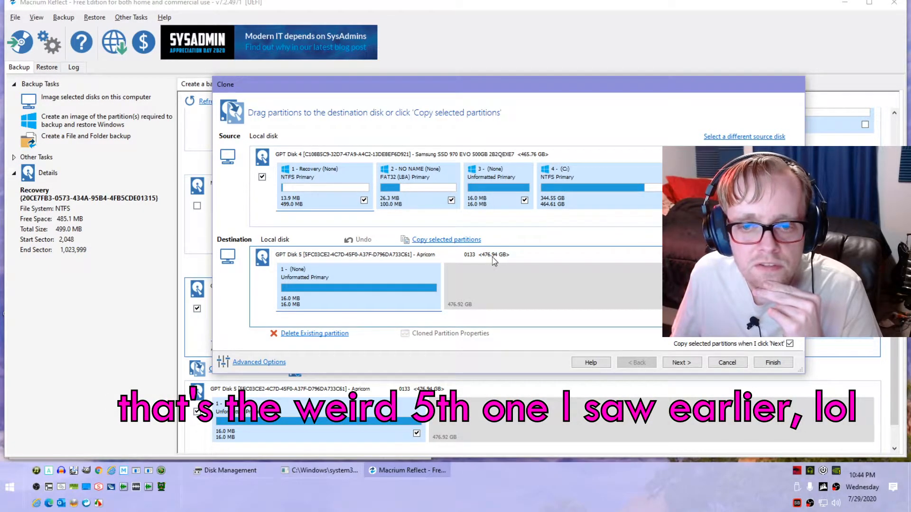
click(318, 334)
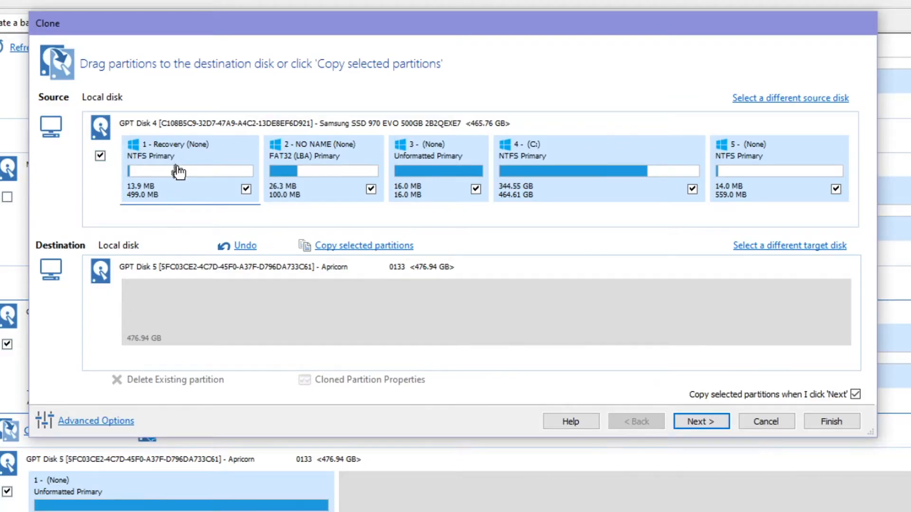
Copy all five source partitions one by one, in their original order, onto the Apricorn destination disk.
drag(178, 171, 170, 322)
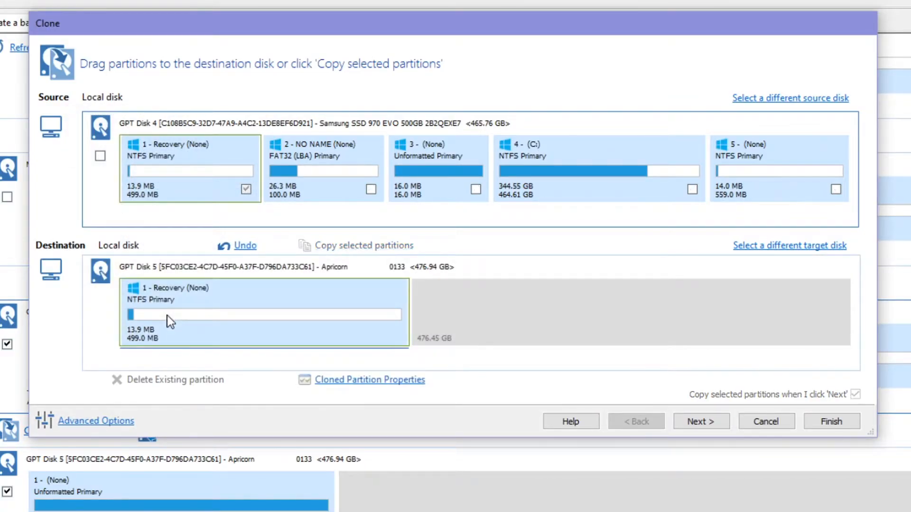
drag(315, 169, 465, 317)
drag(439, 173, 560, 322)
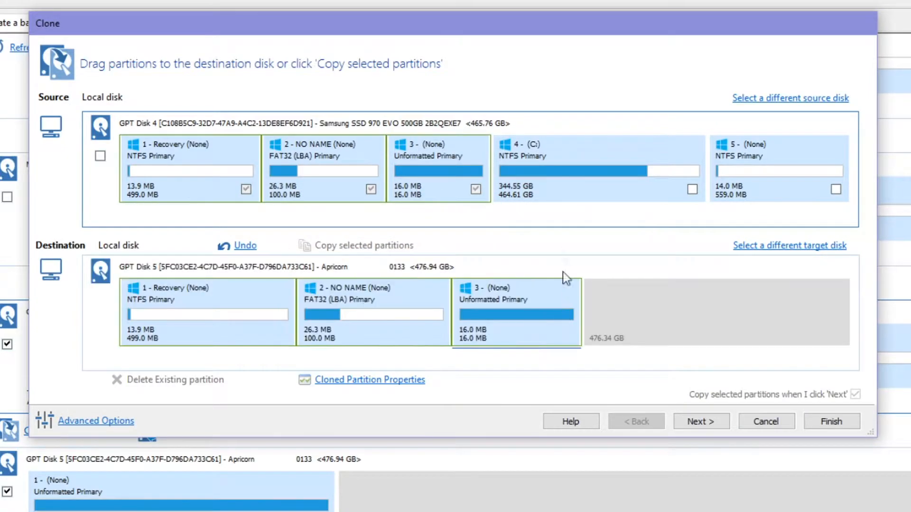
drag(547, 171, 631, 316)
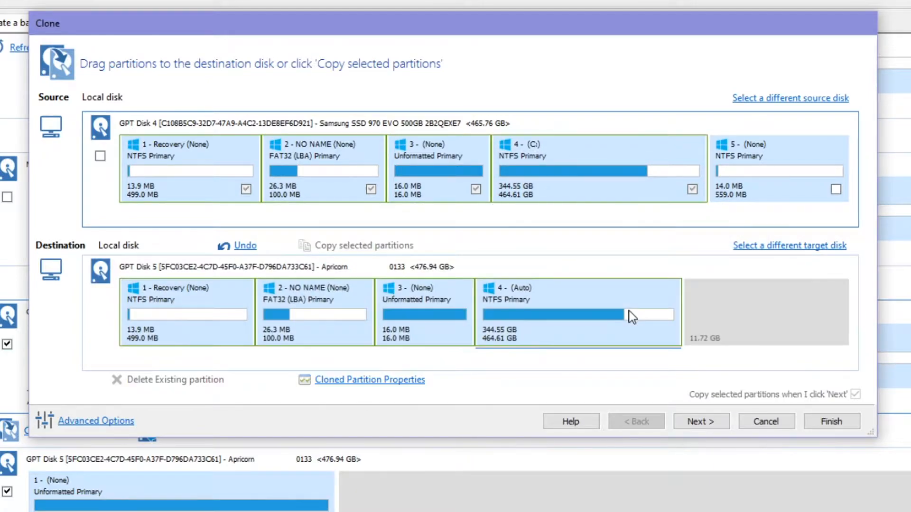
drag(732, 149, 746, 311)
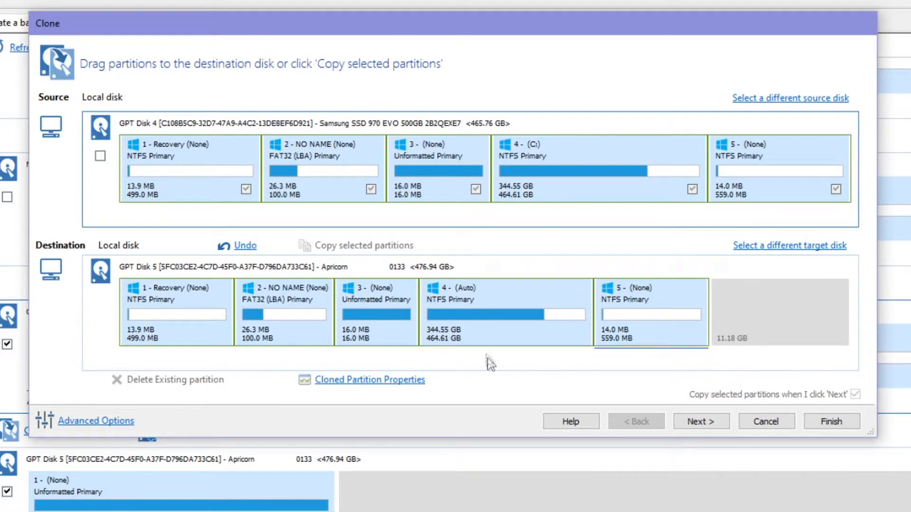
Open the cloned partition properties of partition 4 on the destination disk.
click(485, 320)
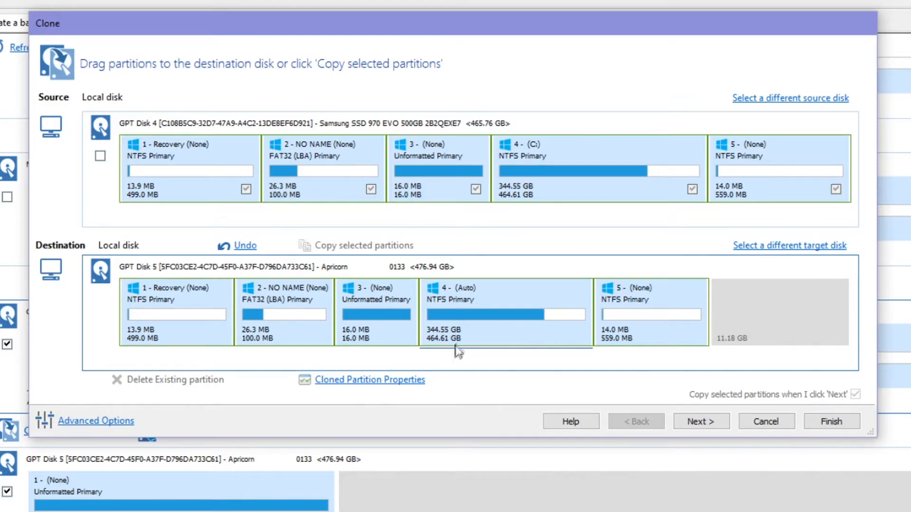
click(403, 390)
mouse_move(482, 110)
mouse_down()
mouse_move(402, 33)
mouse_move(314, 10)
mouse_up()
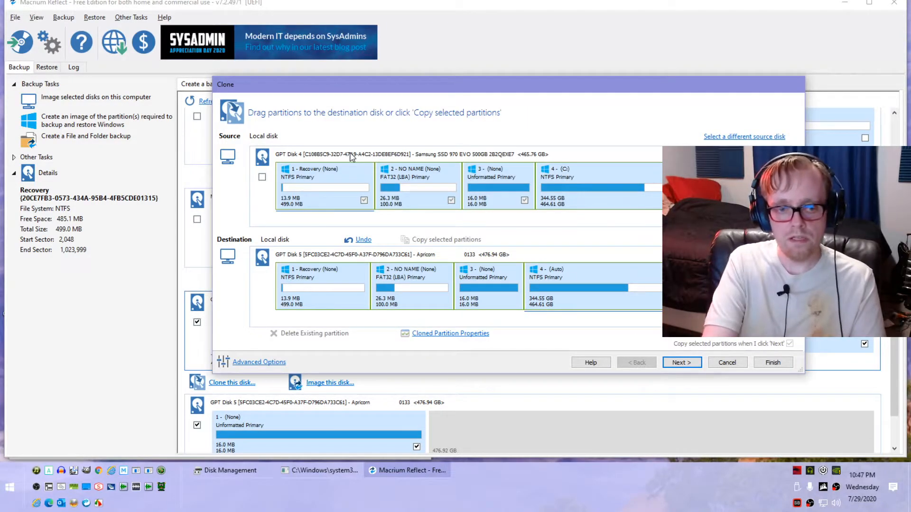
Open the Calculator and add 464.614 and 11.18 to work out the enlarged size of partition 4.
key(super+r)
key(Return)
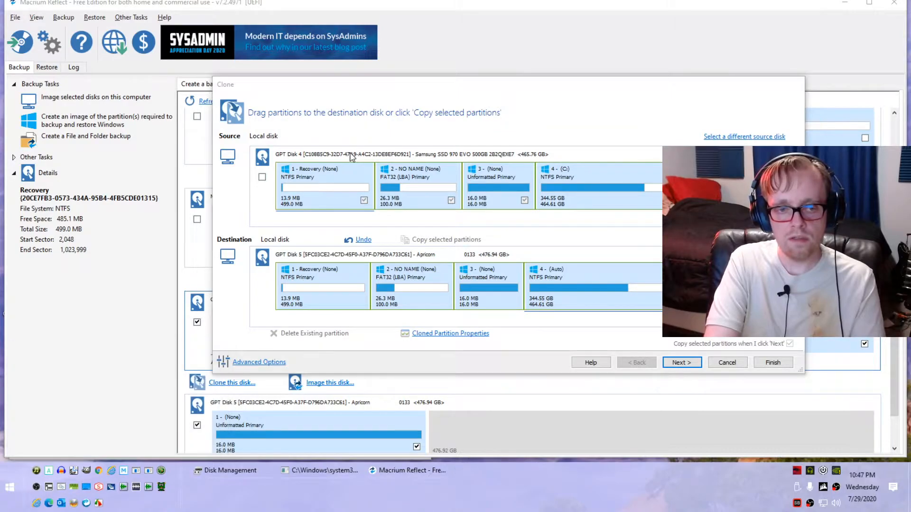
key(super)
text(calc)
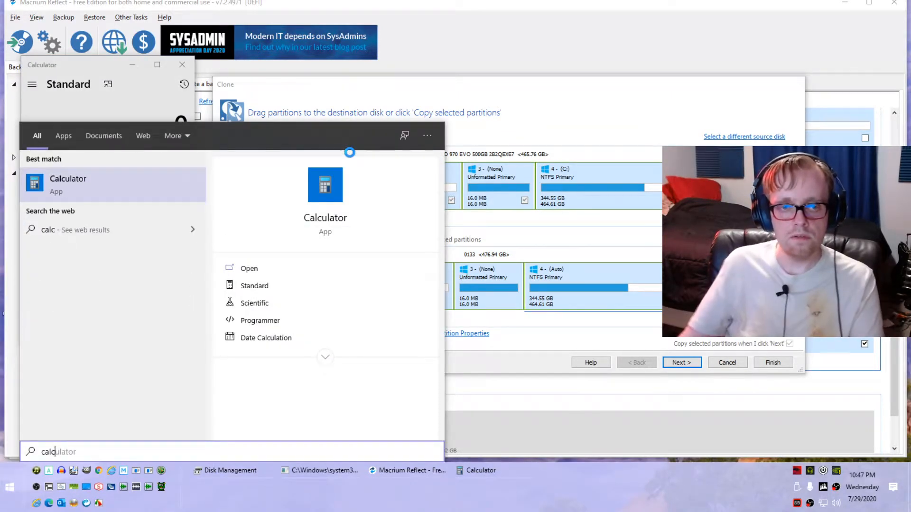
key(Return)
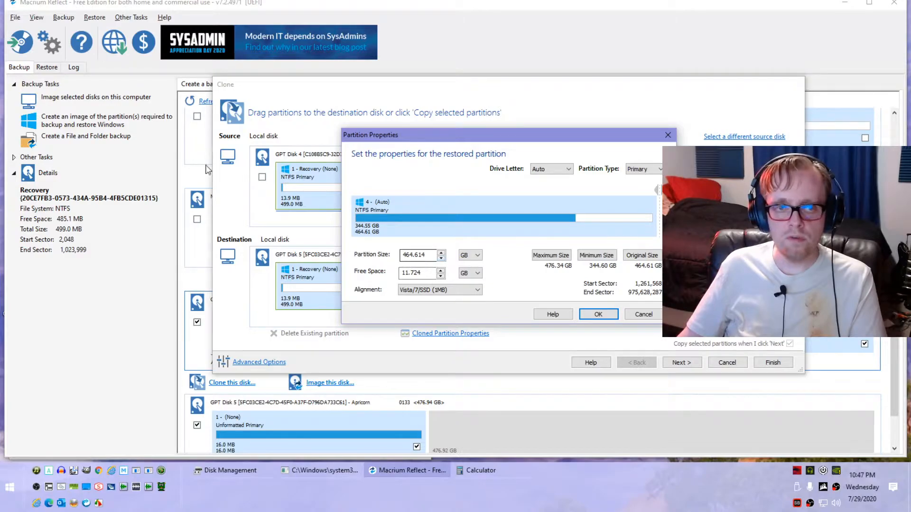
key(alt+Tab)
text(464.6)
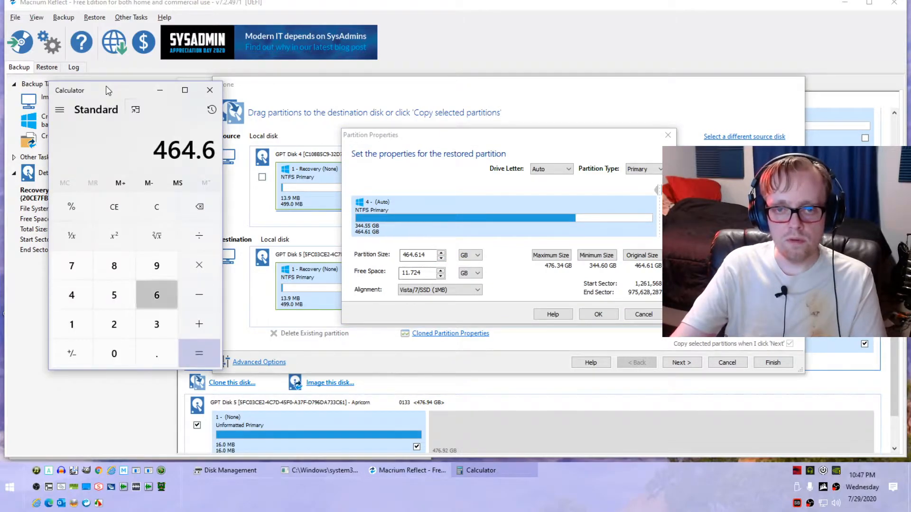
text(14 + 11.18 =)
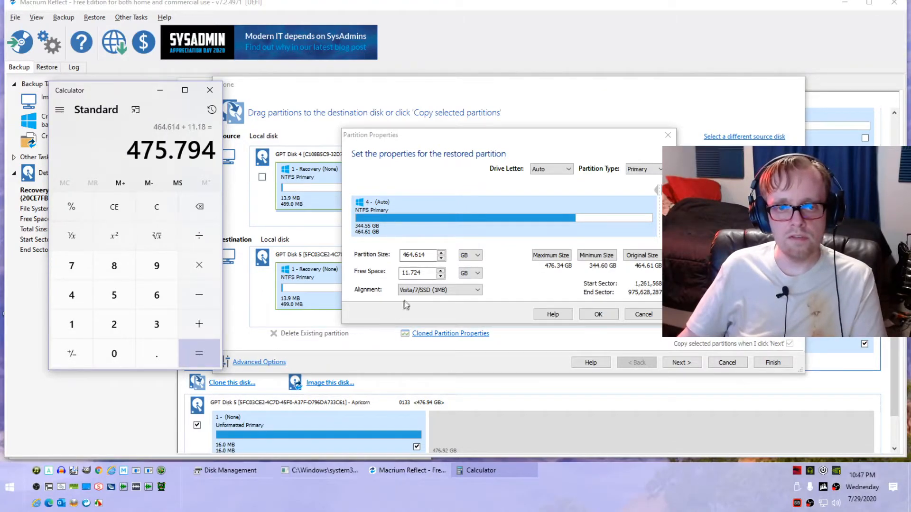
Set the size of destination partition 4 to 475.794 GB in its partition properties and apply it.
double_click(428, 254)
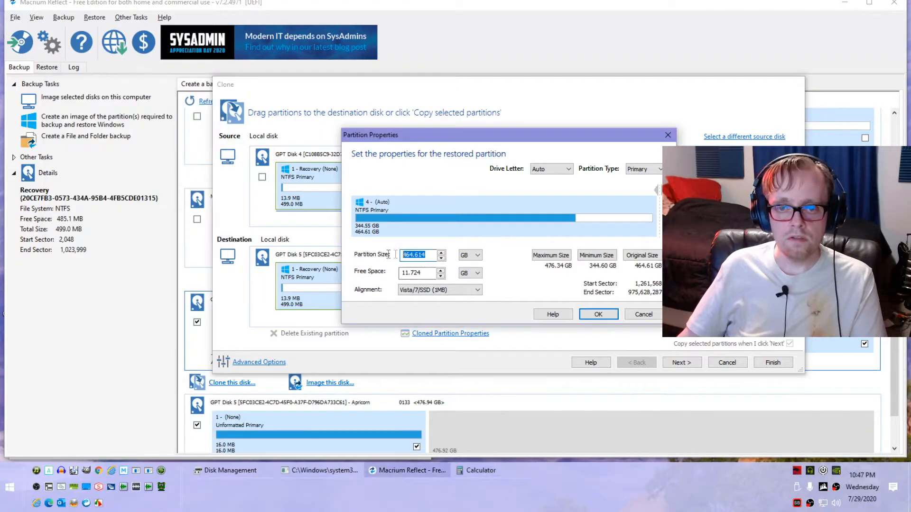
text(475.)
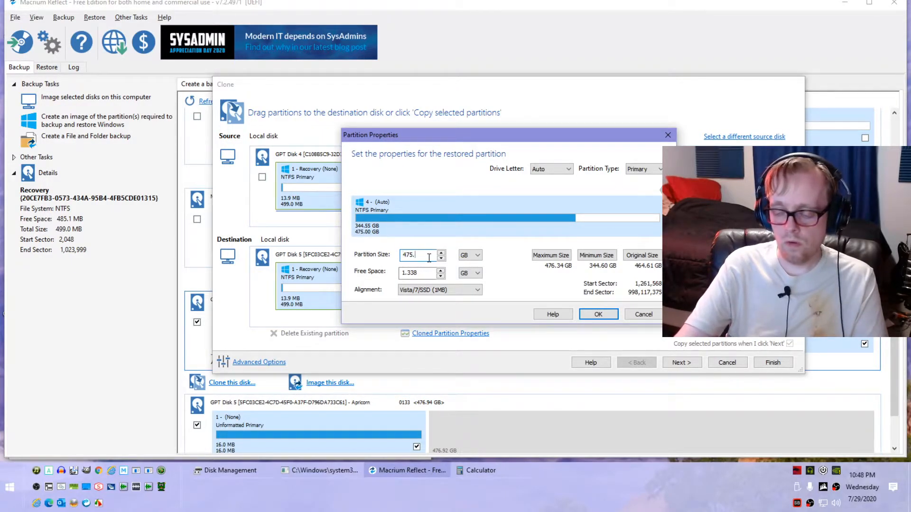
text(79)
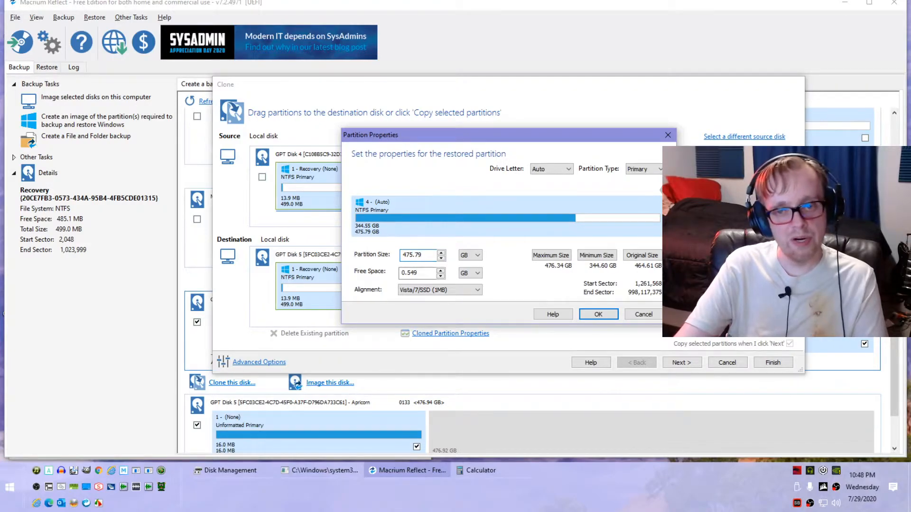
text(4)
key(Tab)
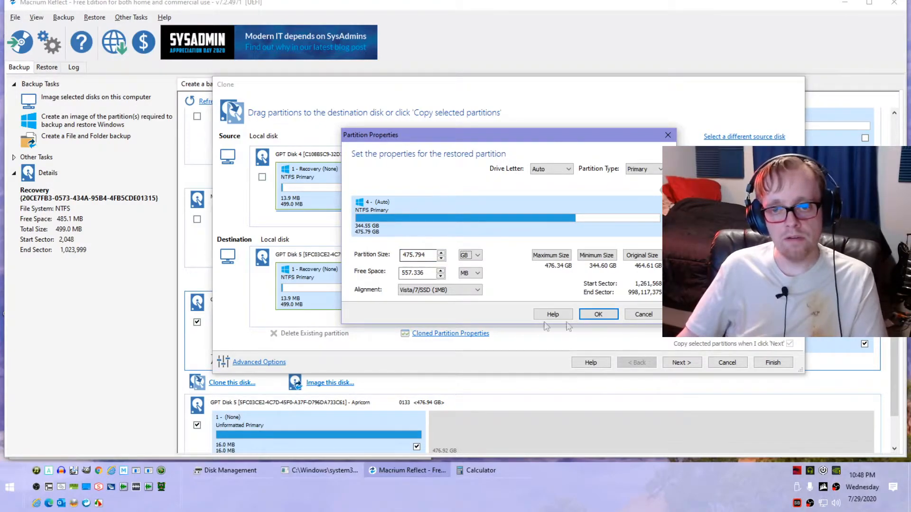
click(608, 315)
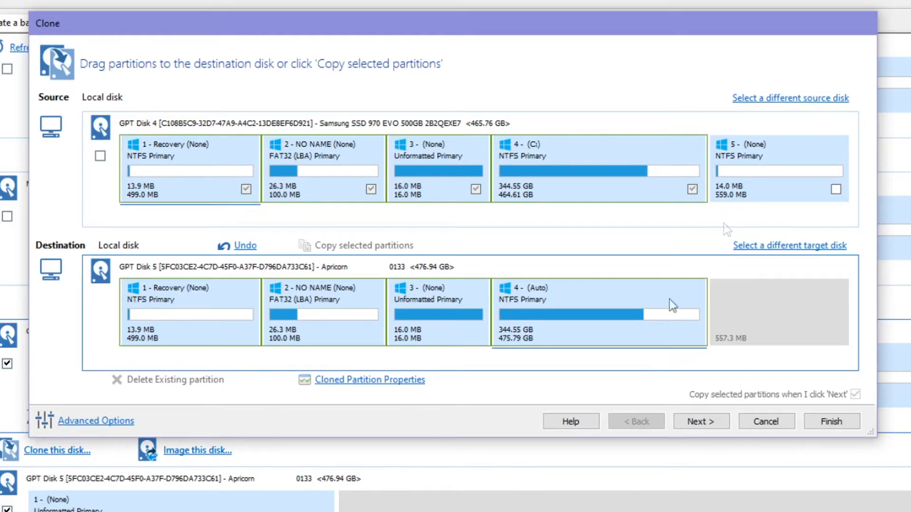
Set the free space after destination partition 4 to about 559 MB and copy source partition 5 into that space.
click(391, 383)
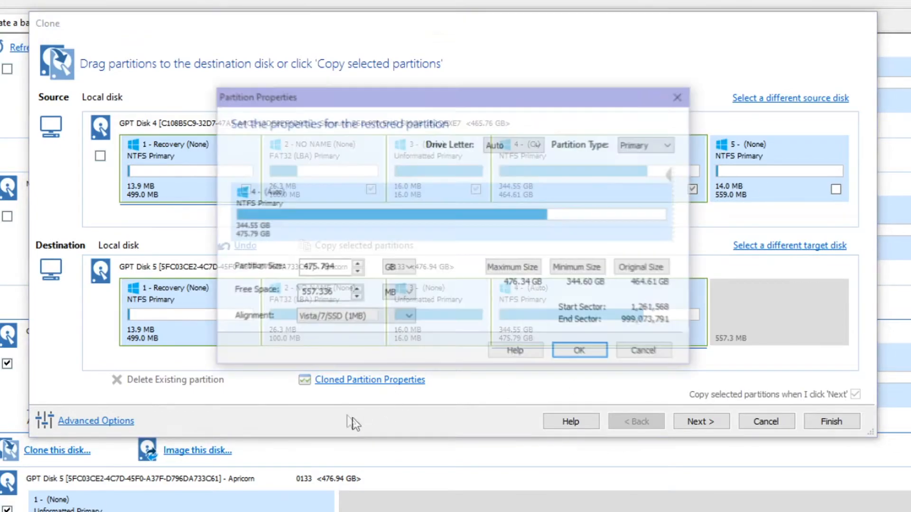
key(shift+Tab)
drag(418, 96, 321, 103)
text(55)
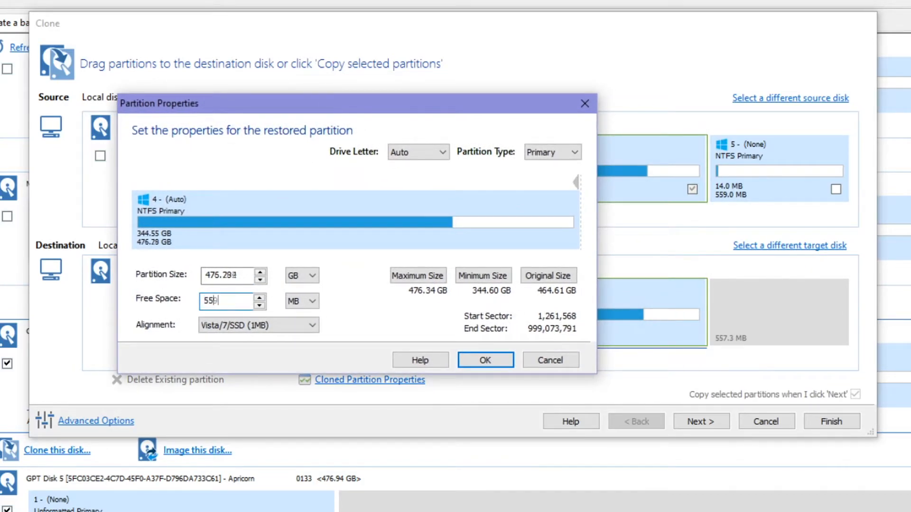
click(485, 360)
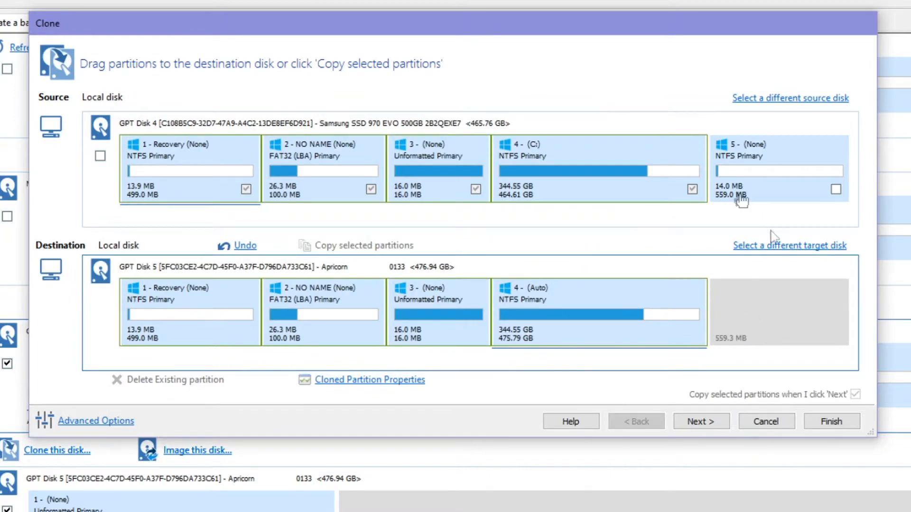
drag(742, 201, 771, 332)
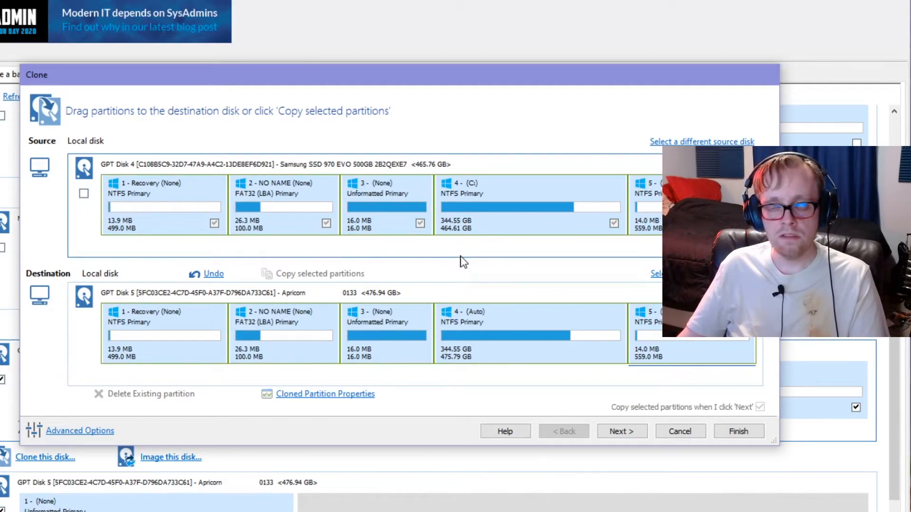
Finish the clone setup and run it immediately without saving an XML Backup Definition File.
click(618, 430)
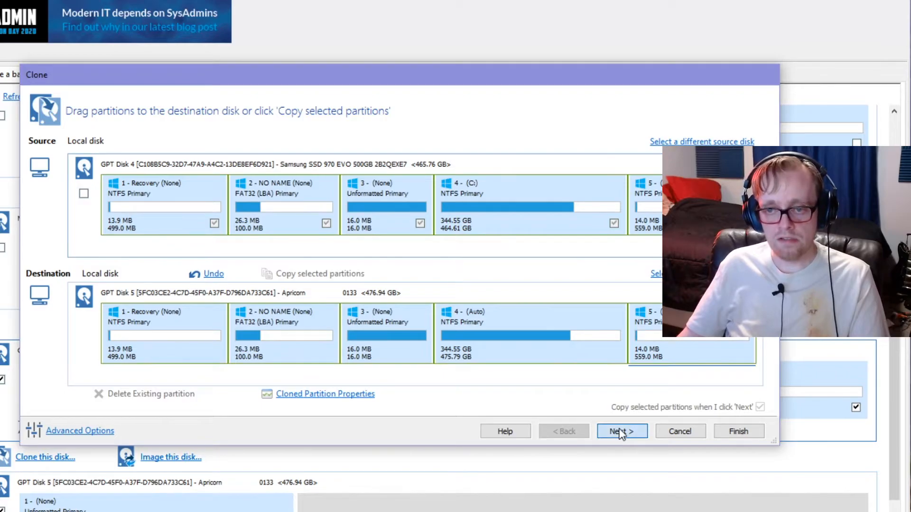
click(627, 434)
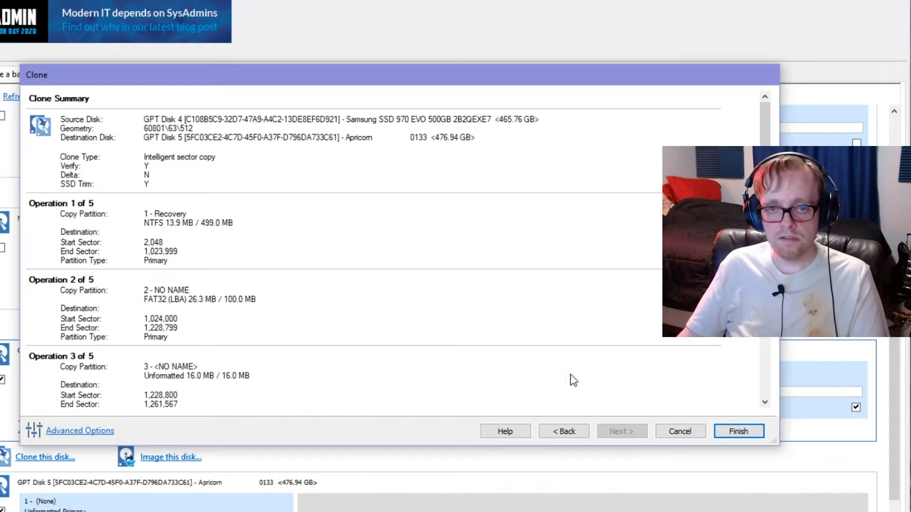
click(740, 432)
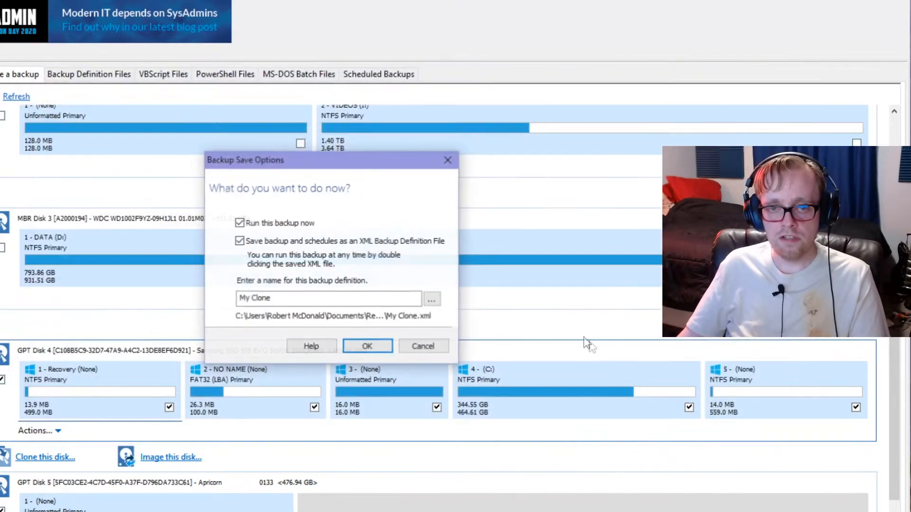
click(240, 240)
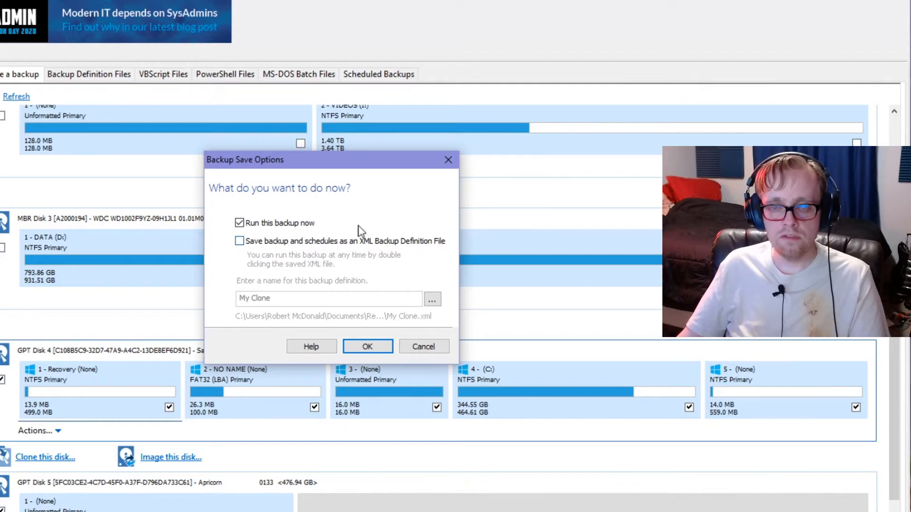
click(381, 350)
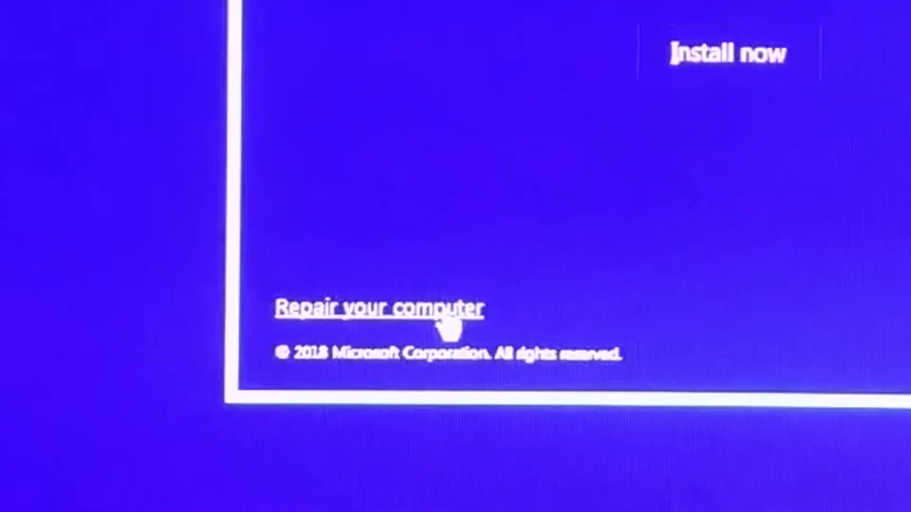
Choose to repair the computer from Windows Setup and open the advanced troubleshooting options.
click(444, 320)
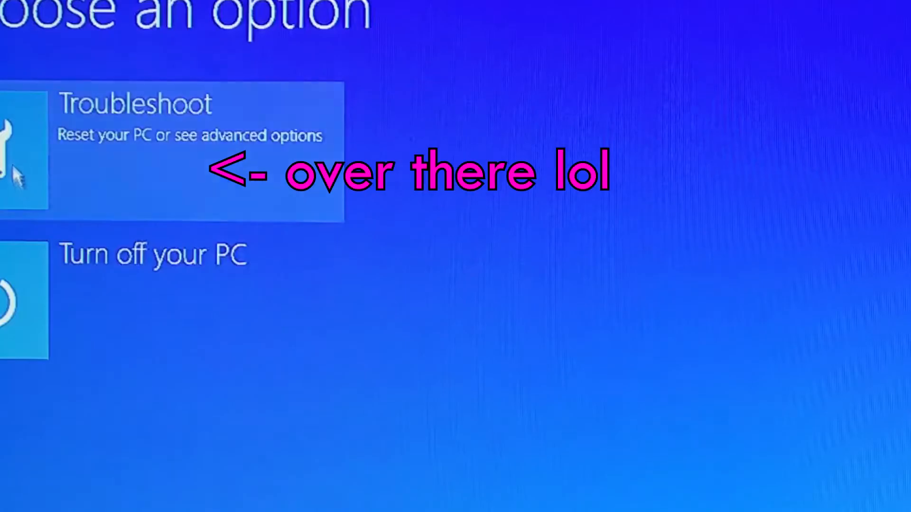
click(29, 187)
click(144, 295)
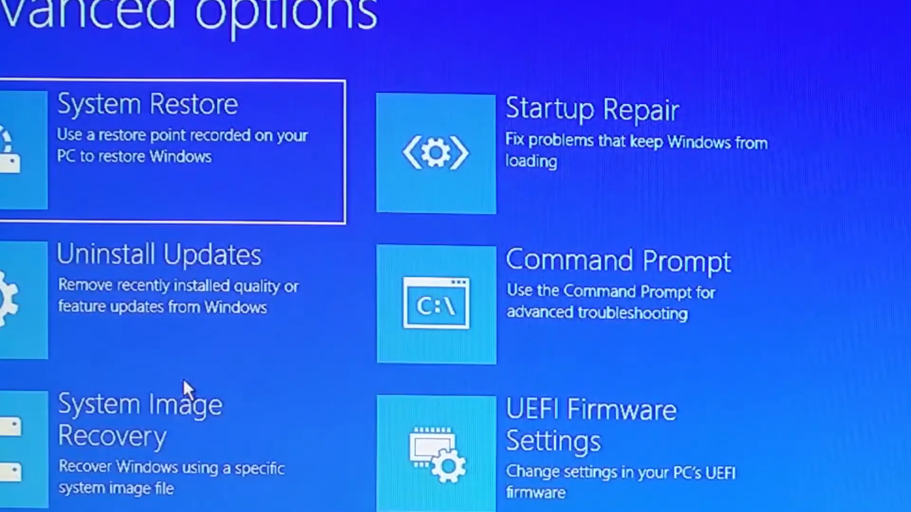